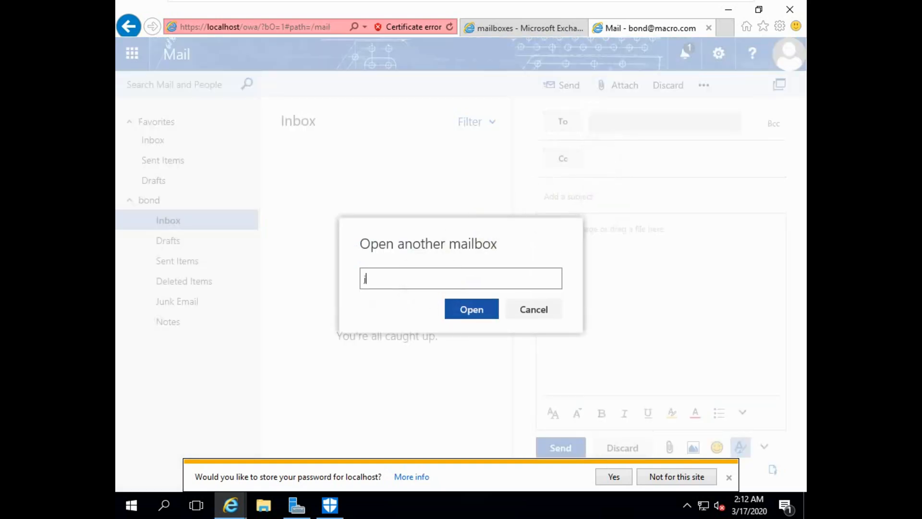
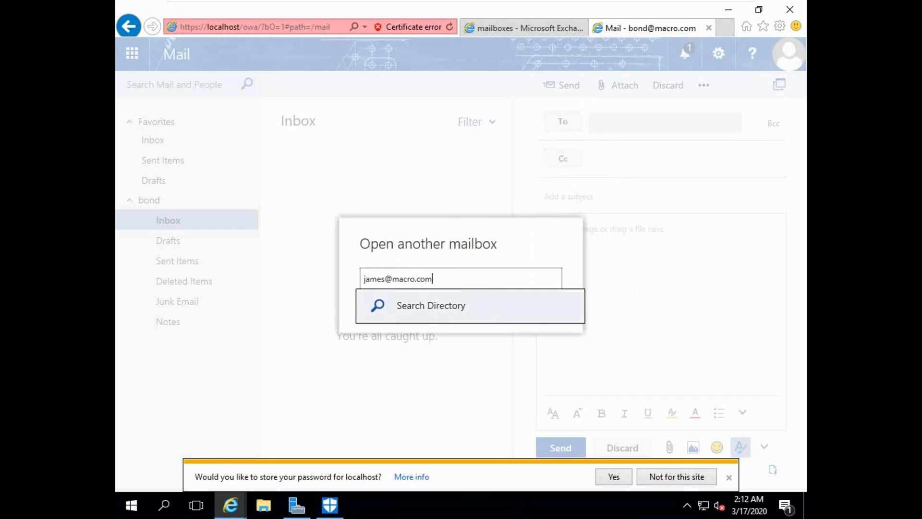
- Finish entering the other user's address, resolve it, and open that mailbox in a new tab
key(Return)
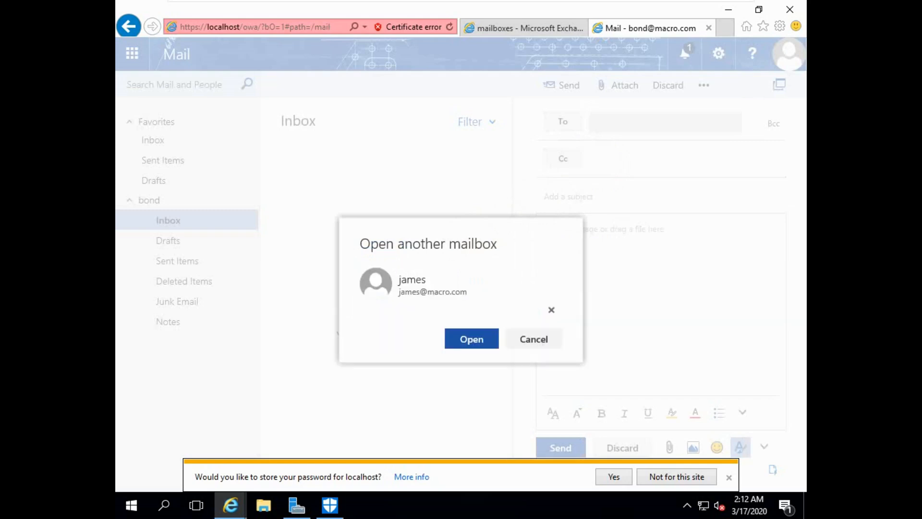
click(463, 344)
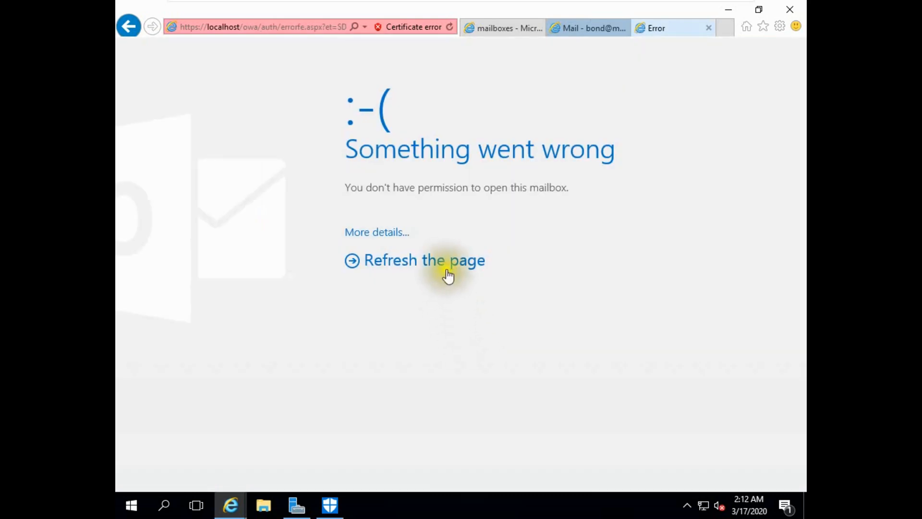
- Reload the administrator's Outlook on the web and show its Settings list
click(447, 275)
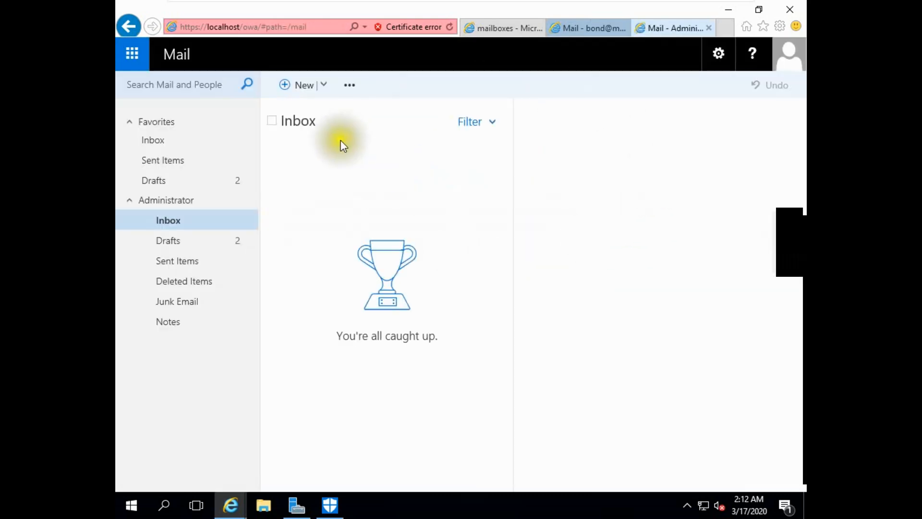
click(720, 54)
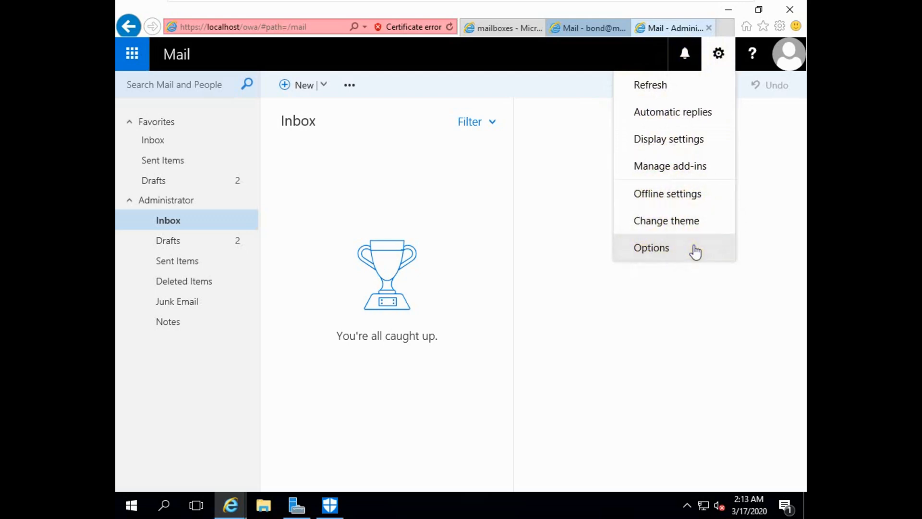
- Preview several themes, apply the Lego theme, and return to Exchange admin center
click(668, 224)
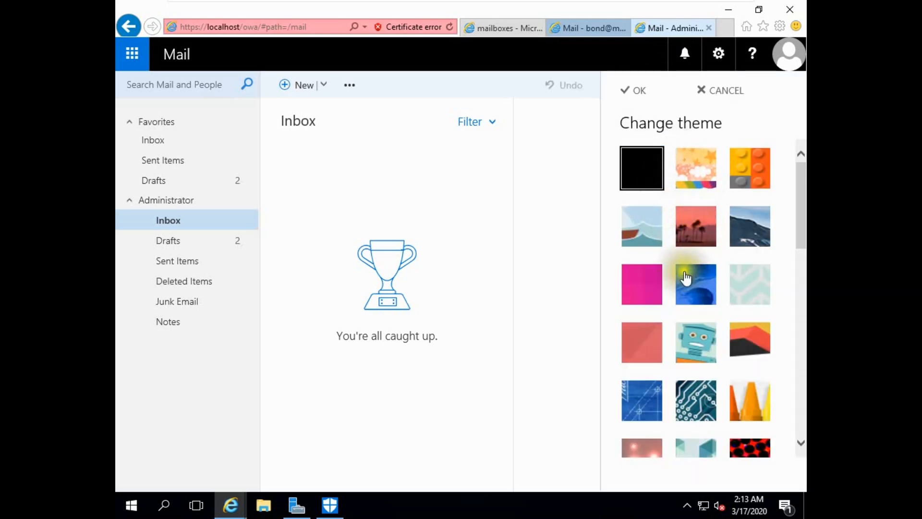
click(742, 161)
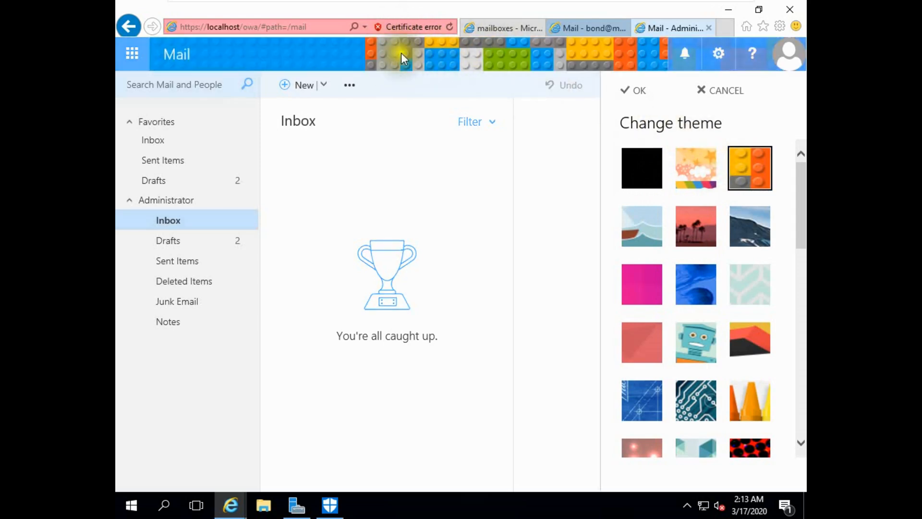
click(694, 225)
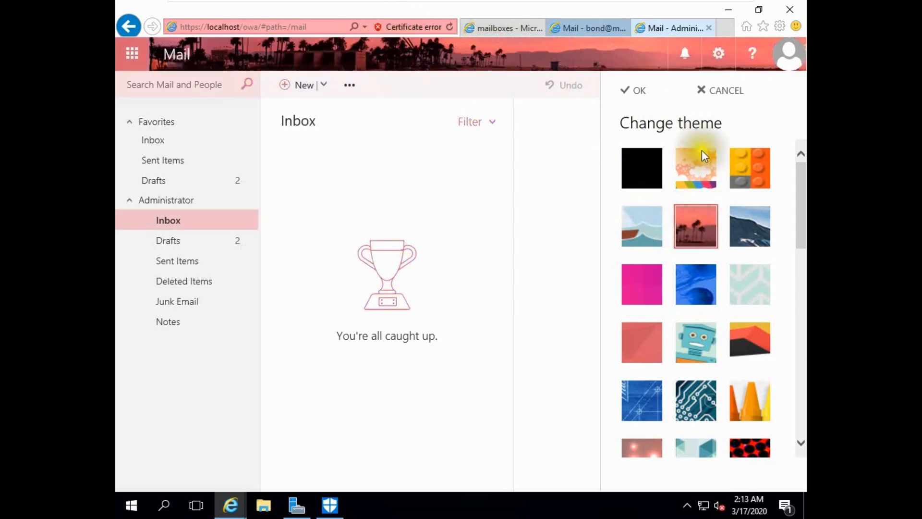
click(651, 297)
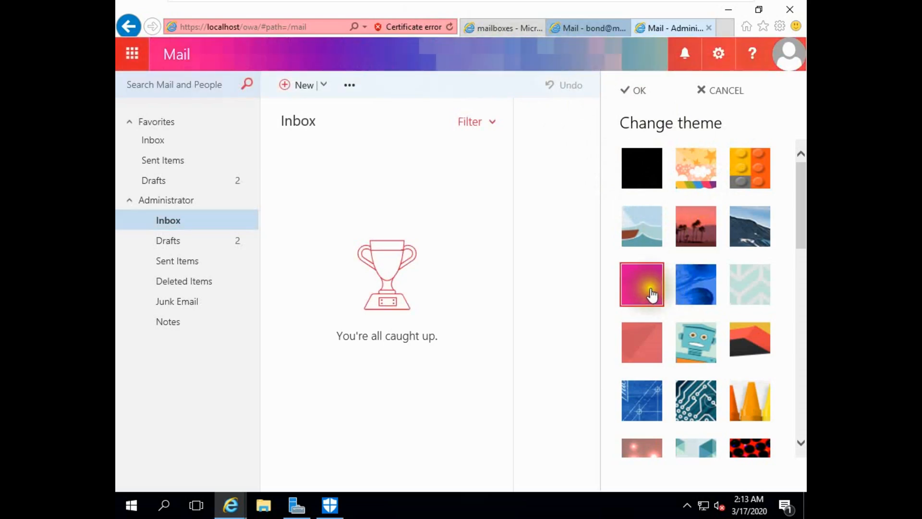
scroll(754, 320, down, 2)
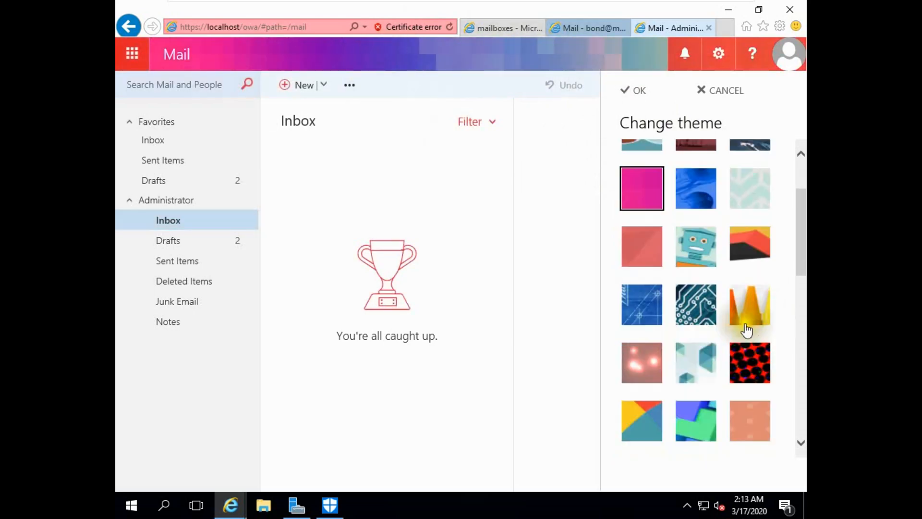
click(696, 304)
click(750, 363)
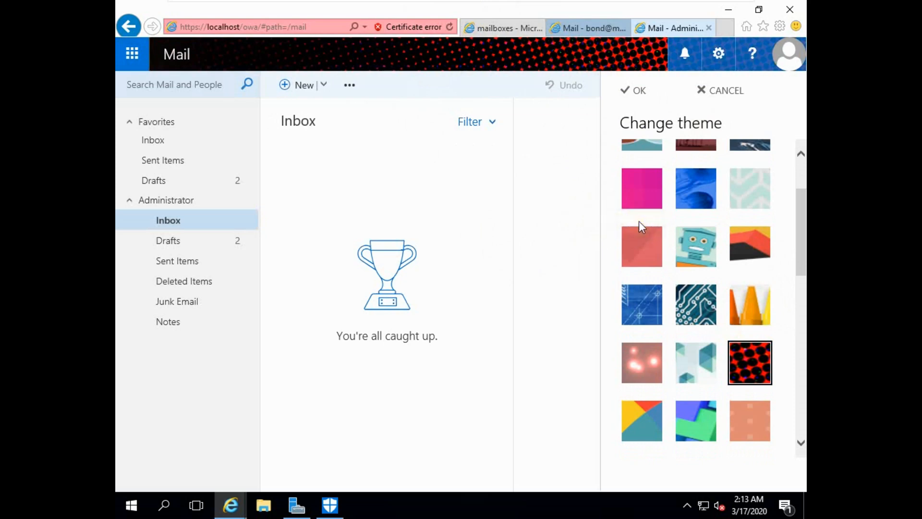
scroll(714, 181, up, 3)
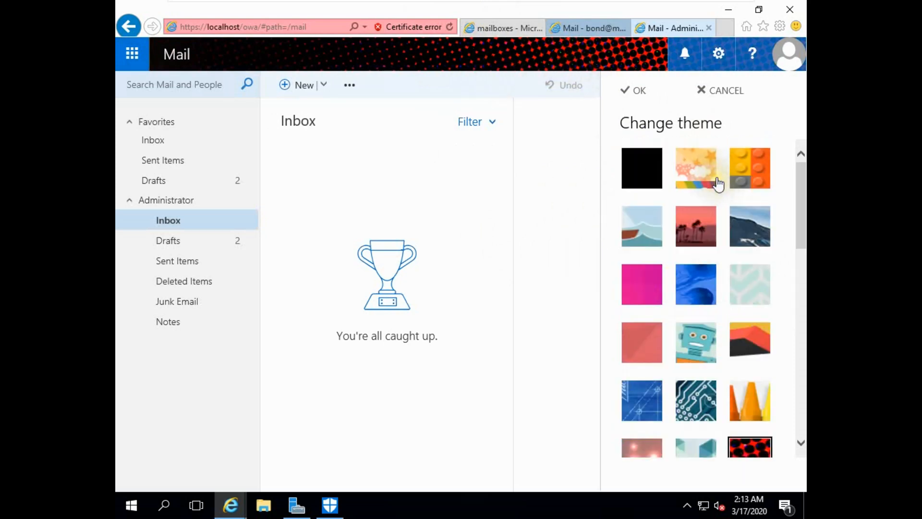
click(749, 169)
click(627, 91)
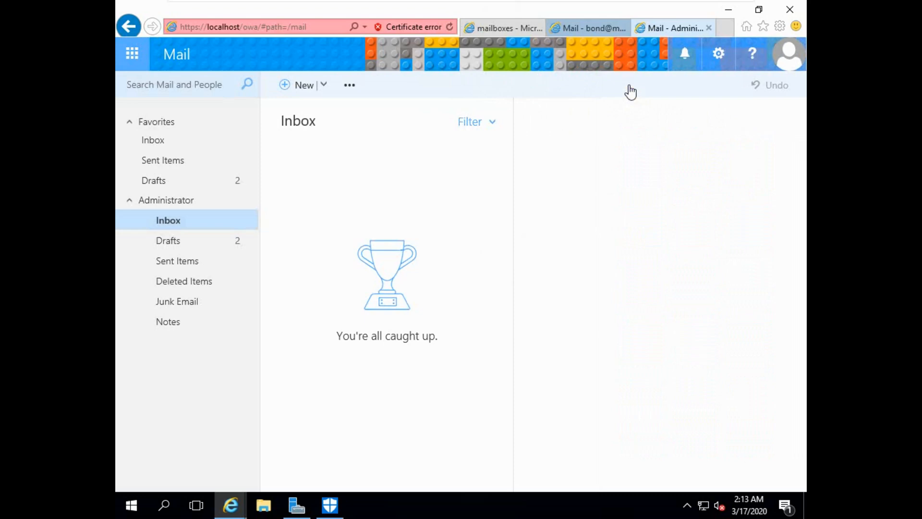
click(515, 27)
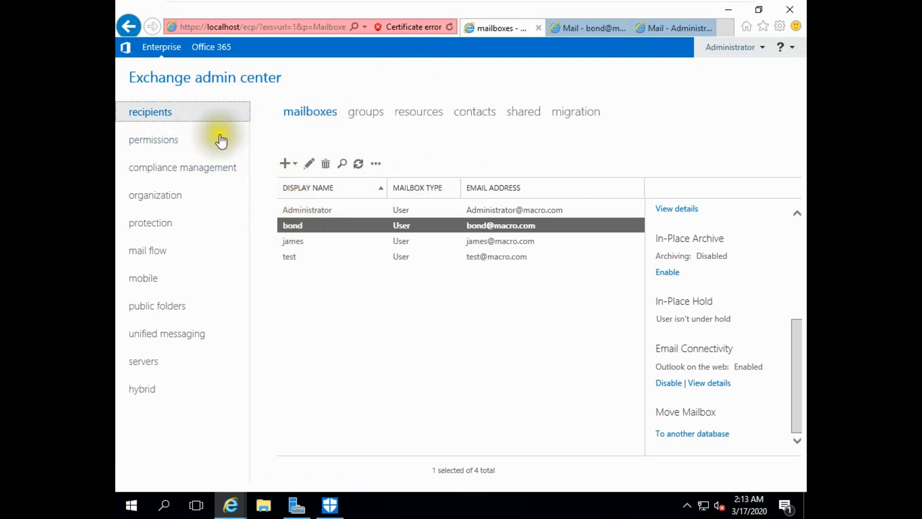
- Under permissions, start a new Outlook Web App mailbox policy
click(154, 141)
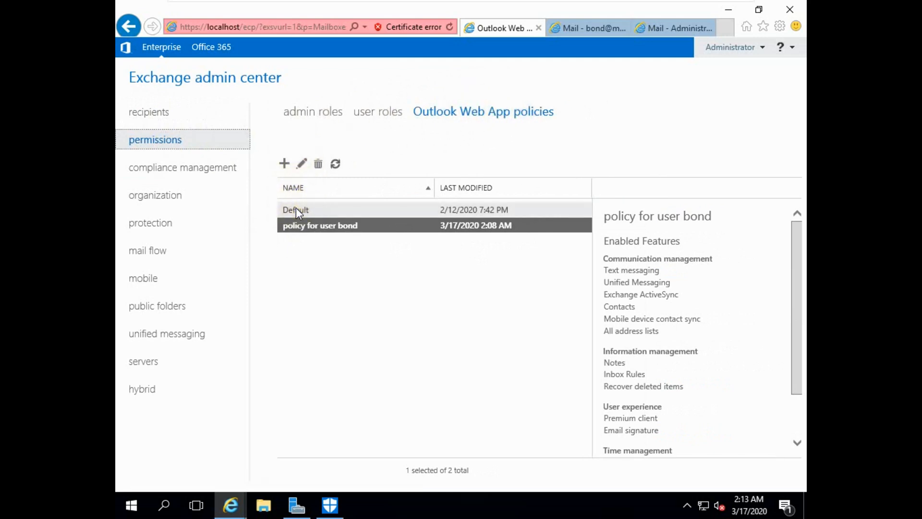
click(284, 165)
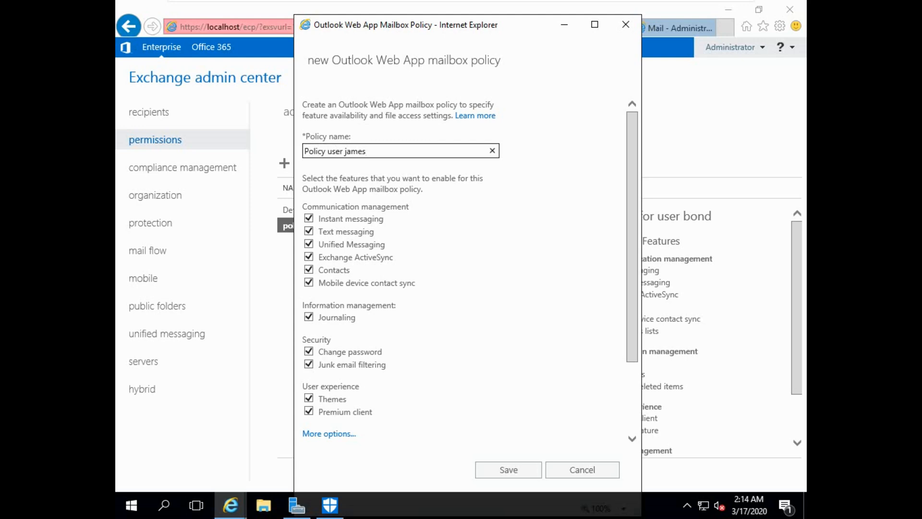
- Name the new policy and turn off Journaling, Change password and Themes
mouse_move(331, 225)
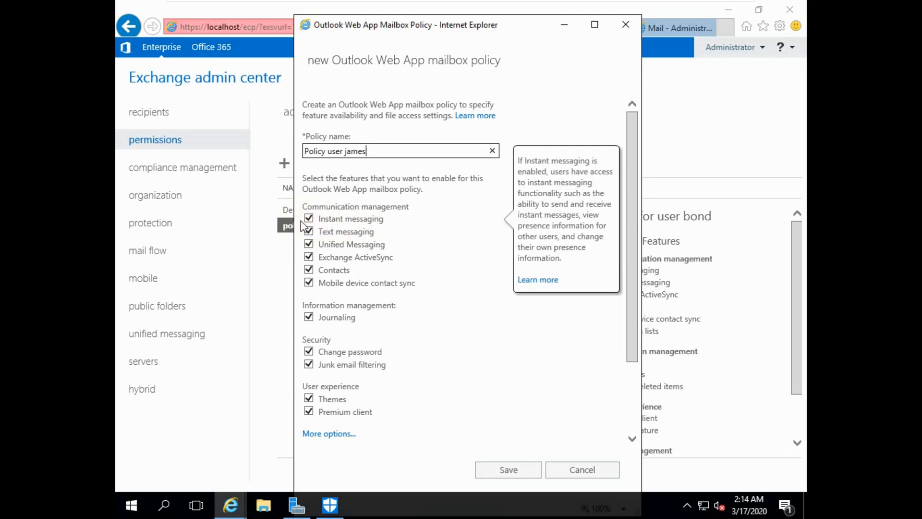
mouse_move(356, 236)
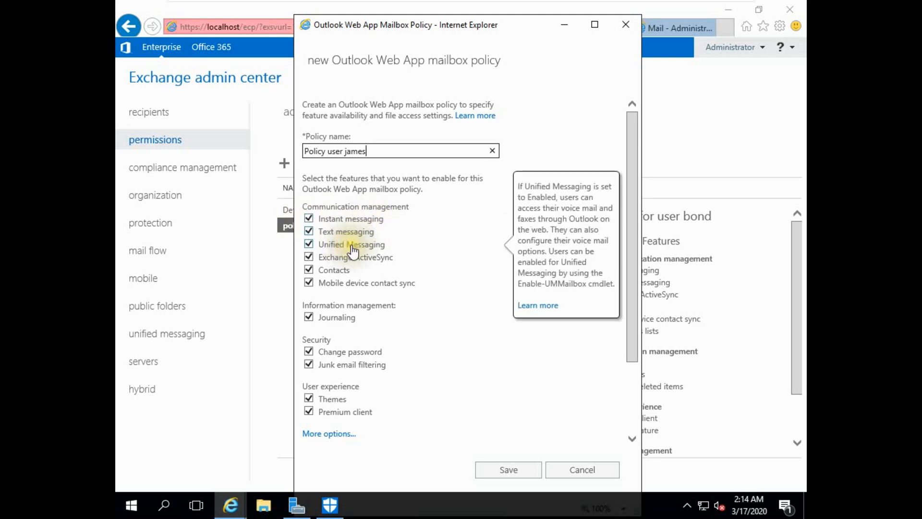
mouse_move(345, 287)
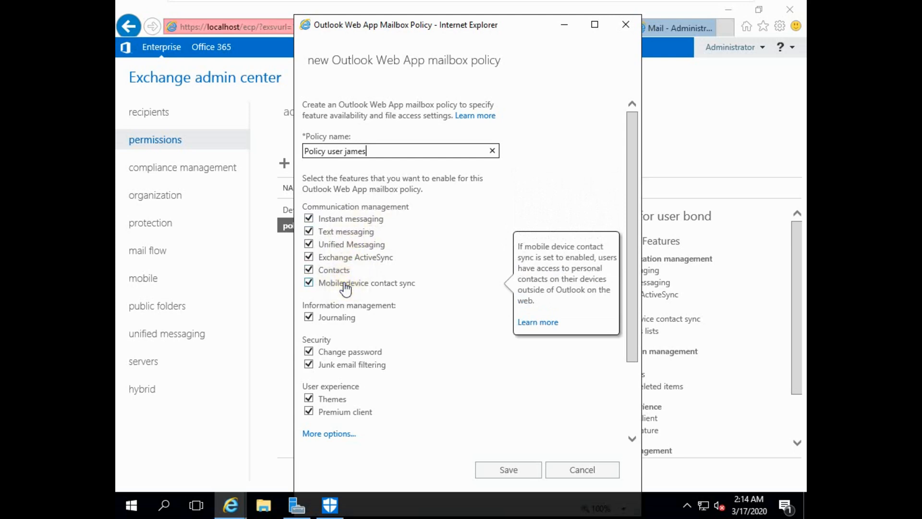
click(342, 320)
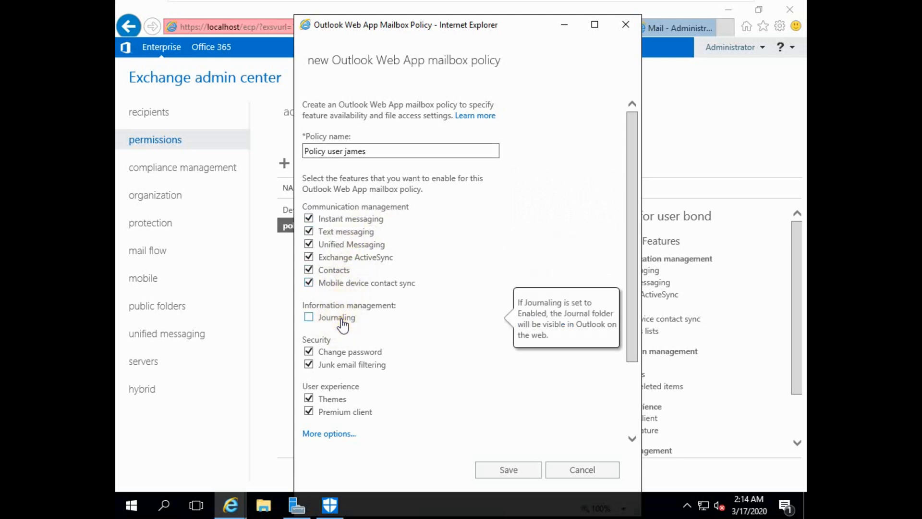
mouse_move(350, 358)
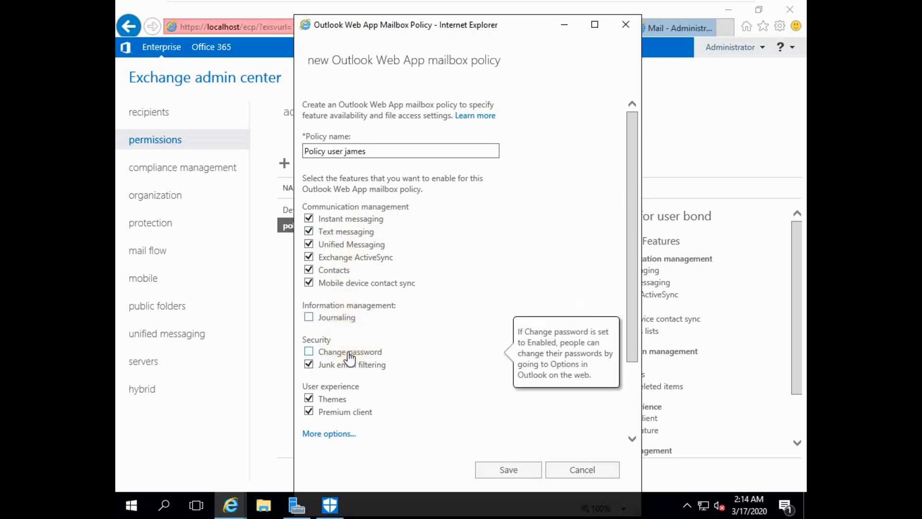
mouse_move(342, 414)
scroll(333, 398, down, 3)
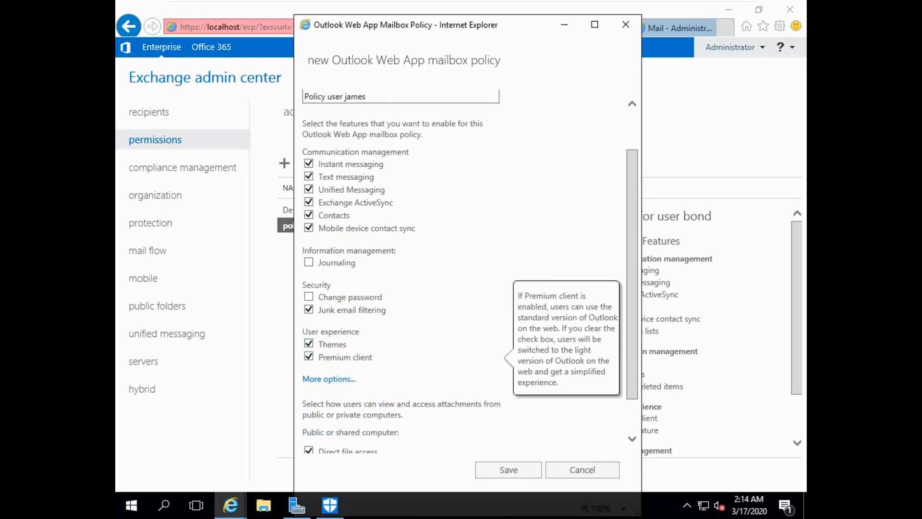
mouse_move(331, 303)
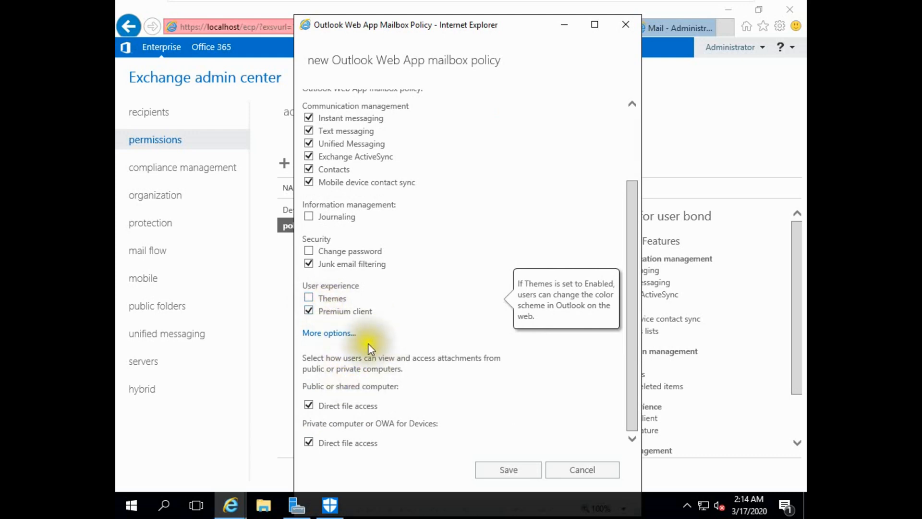
- Review the remaining policy features, save the policy, and go to recipients
click(350, 332)
scroll(368, 357, down, 2)
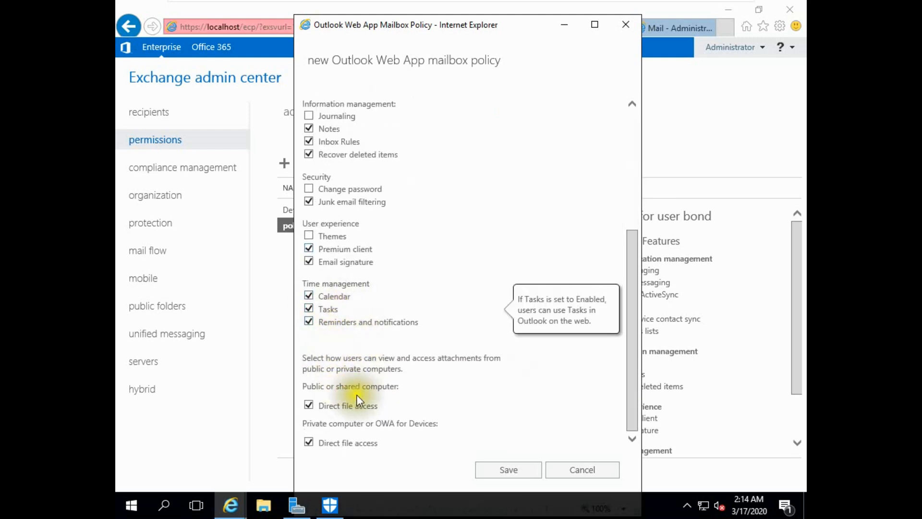
click(489, 470)
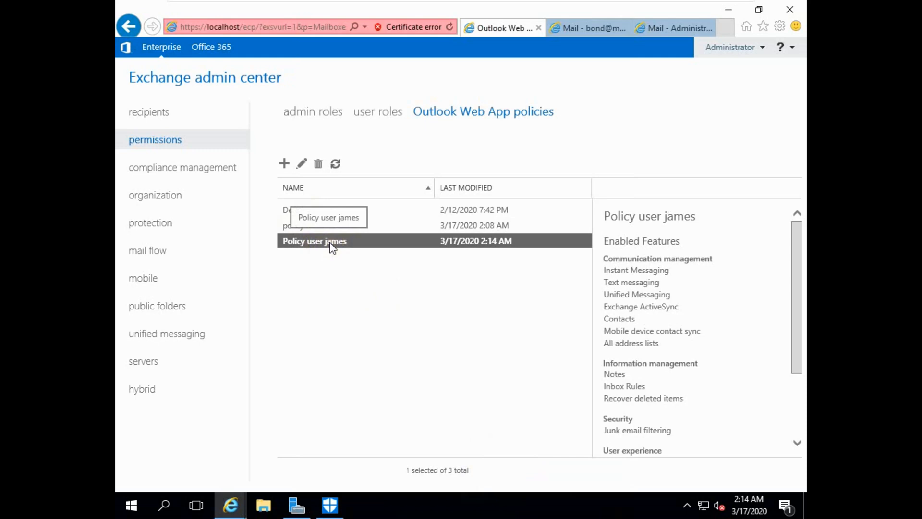
click(155, 117)
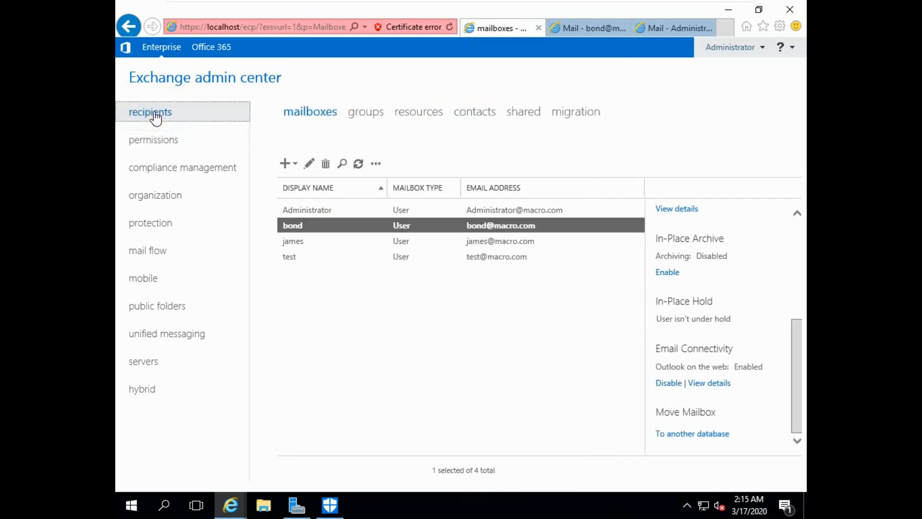
- Assign the new dedicated policy as the selected user's Outlook on the web policy and save
click(300, 244)
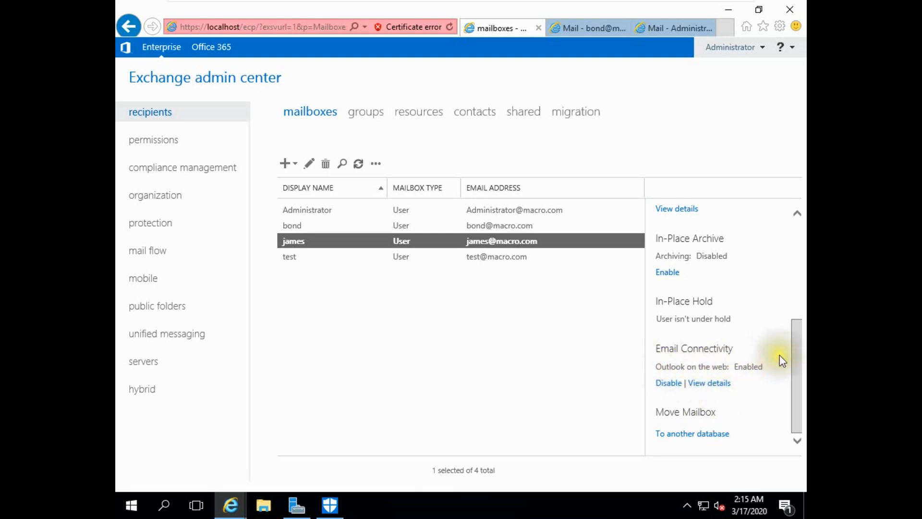
drag(795, 363, 757, 367)
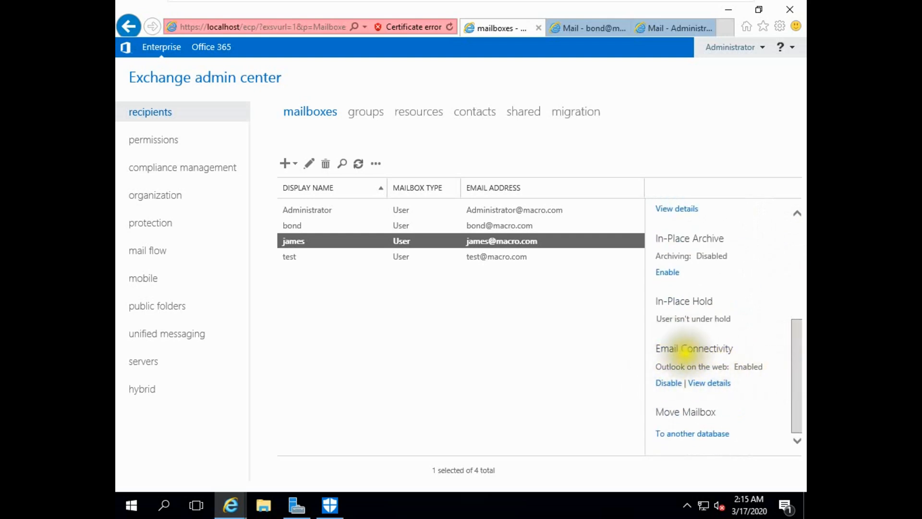
click(721, 384)
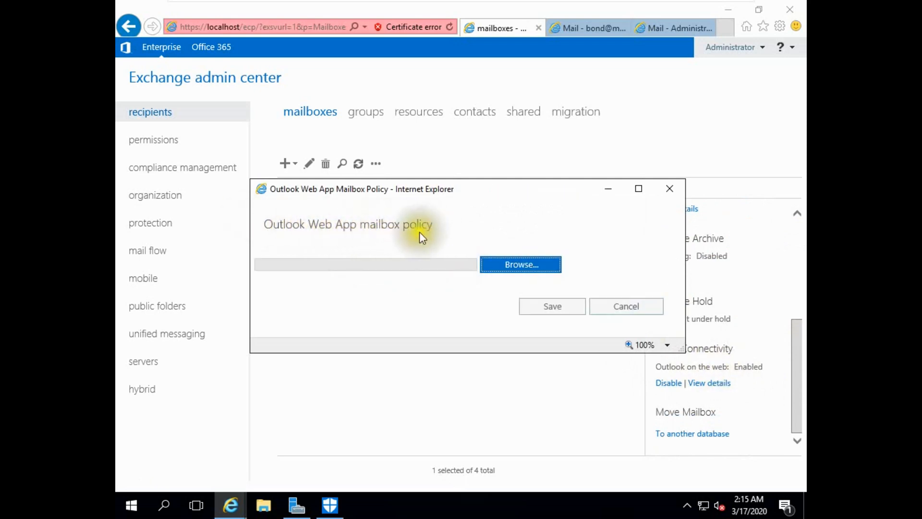
click(505, 265)
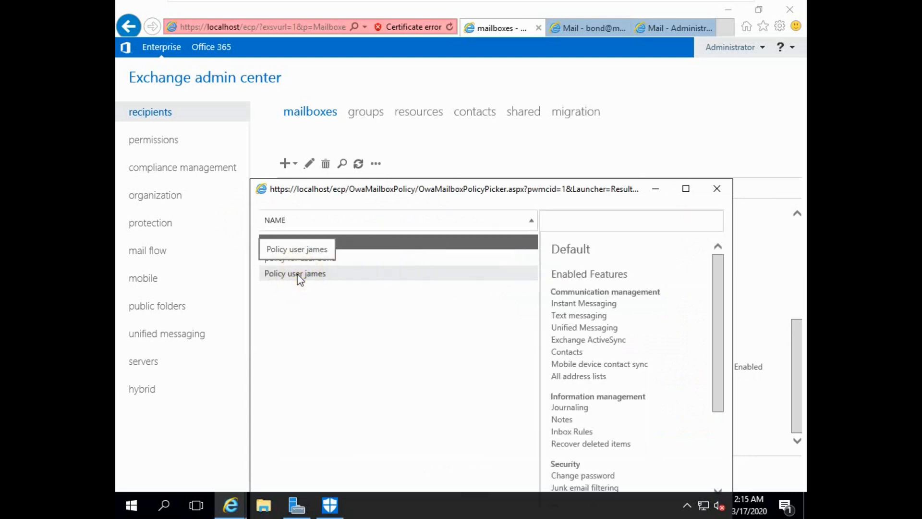
click(306, 273)
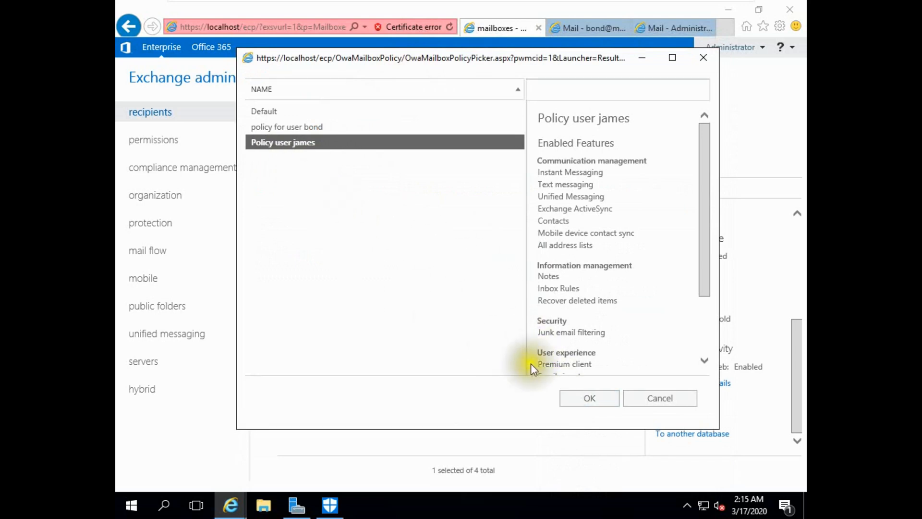
click(577, 398)
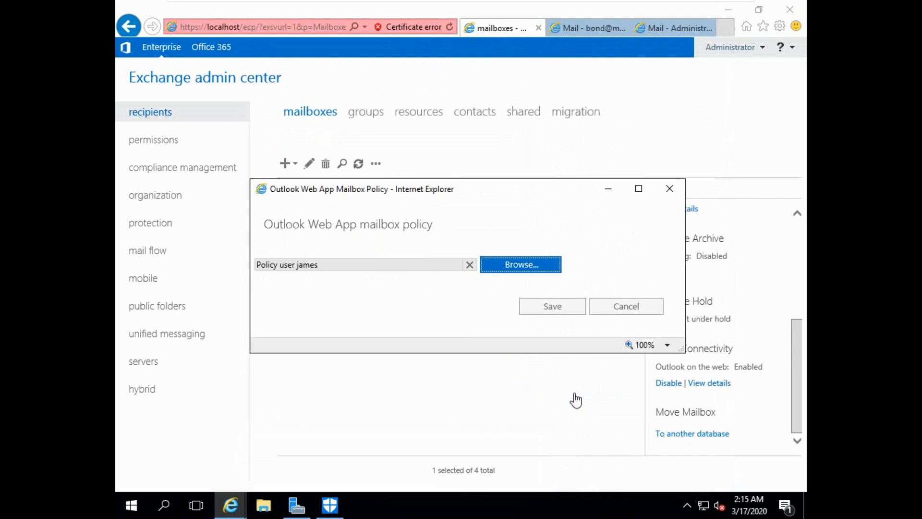
click(547, 308)
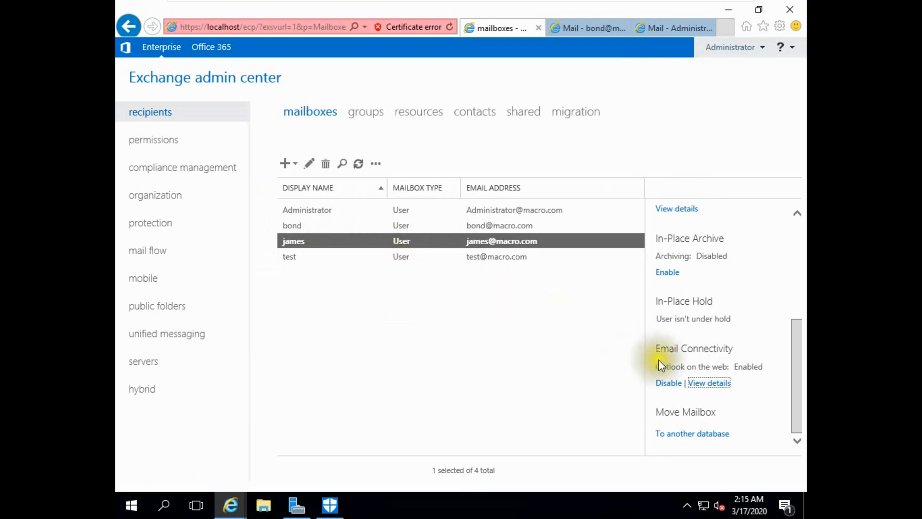
click(677, 28)
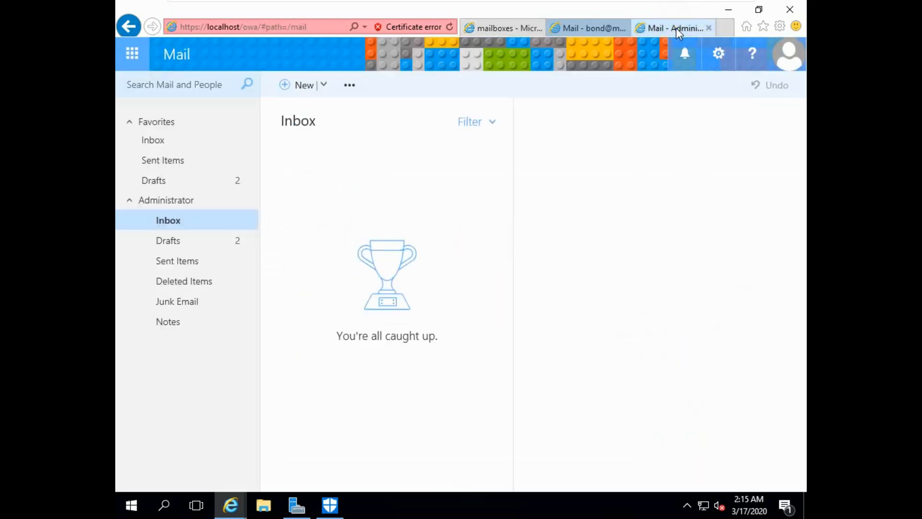
- Sign out of the Administrator mailbox and sign in as the second user
click(786, 53)
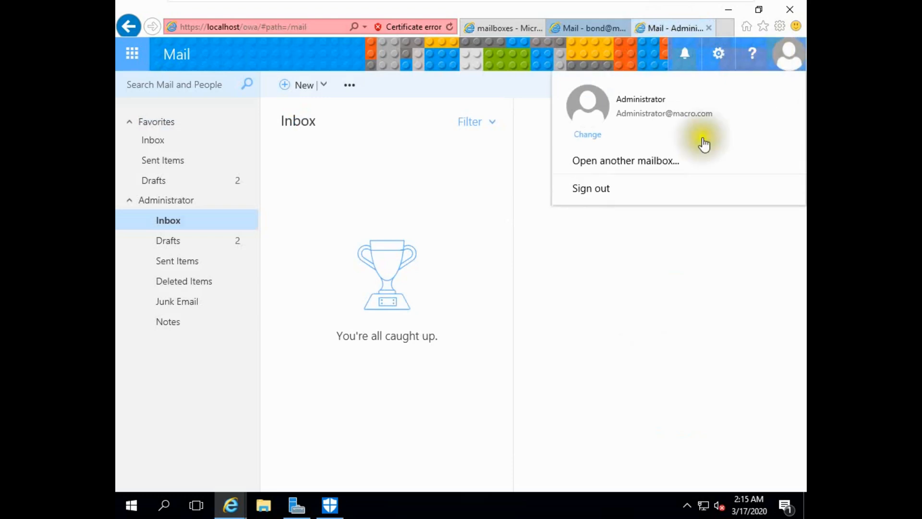
click(585, 190)
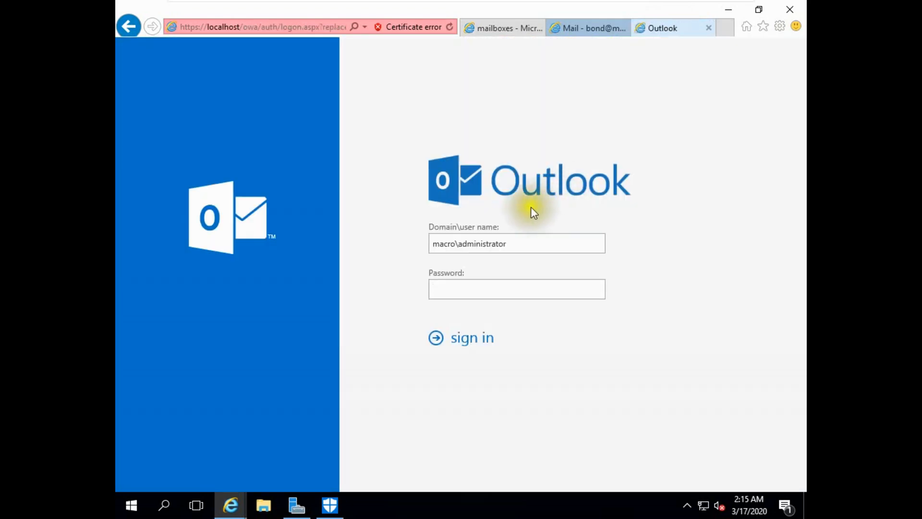
drag(506, 243, 458, 243)
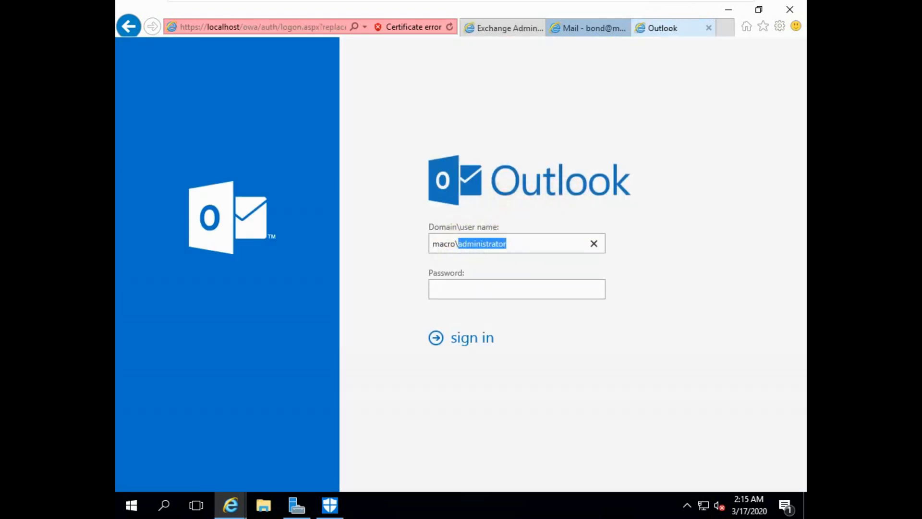
text(james)
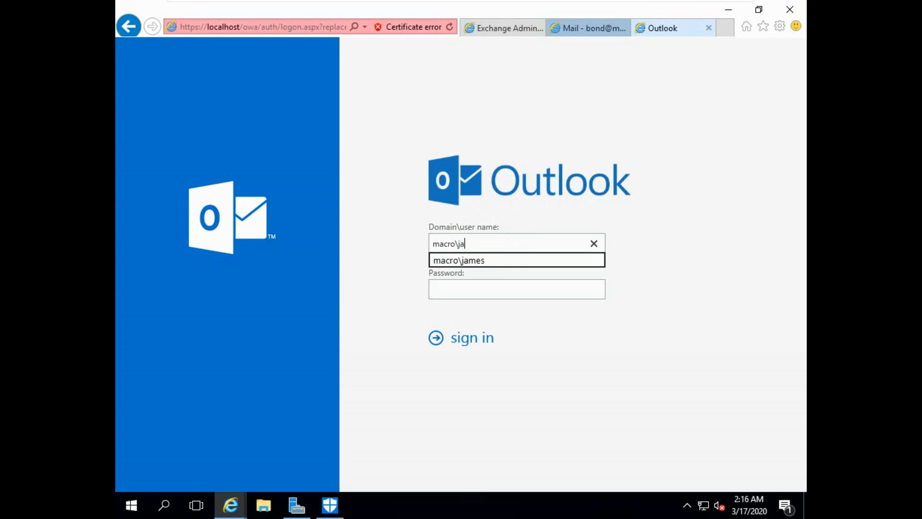
click(445, 287)
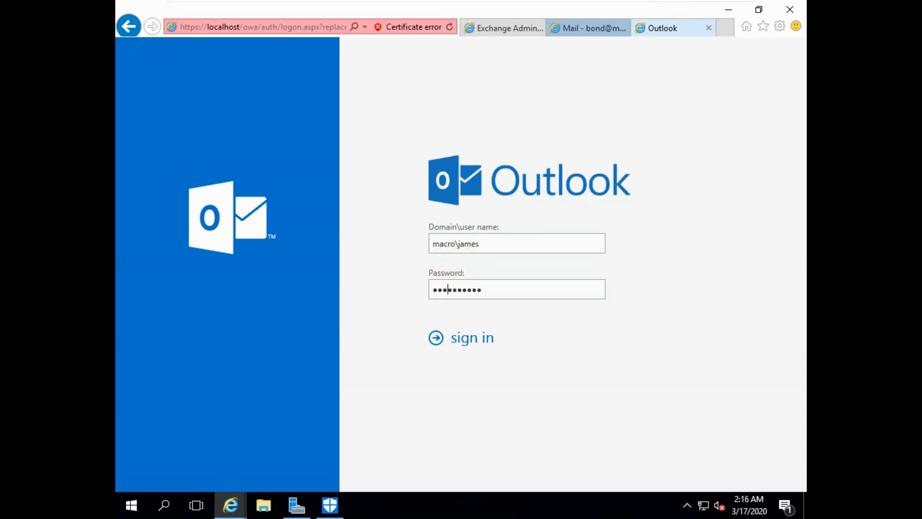
click(475, 340)
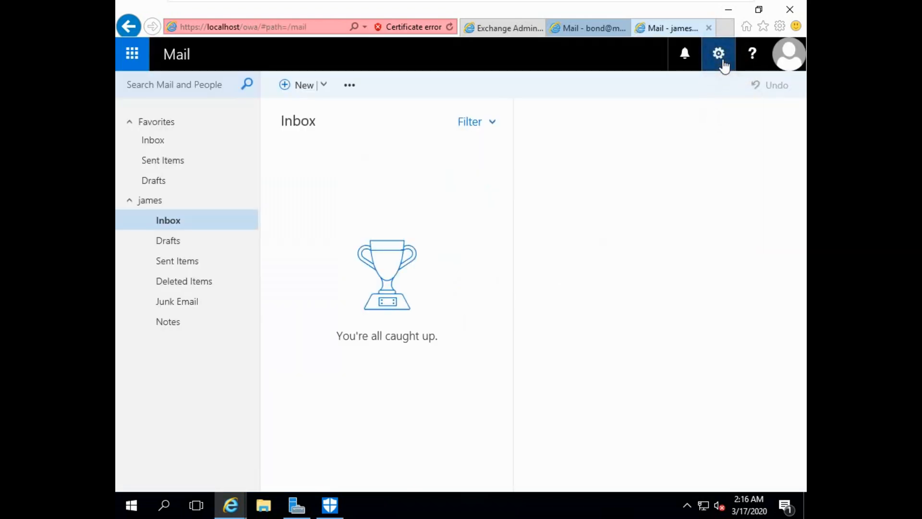
- Confirm the user's settings offer no Change theme option, then sign out
click(720, 56)
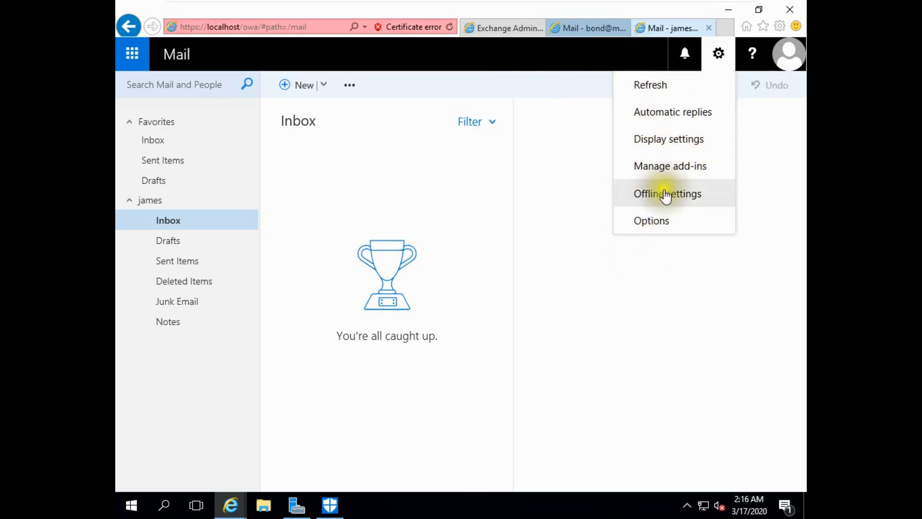
click(791, 55)
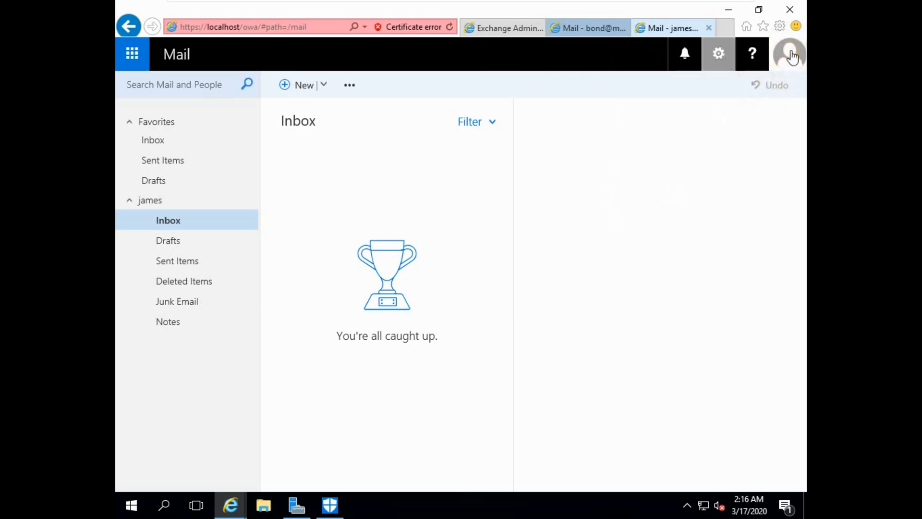
click(605, 194)
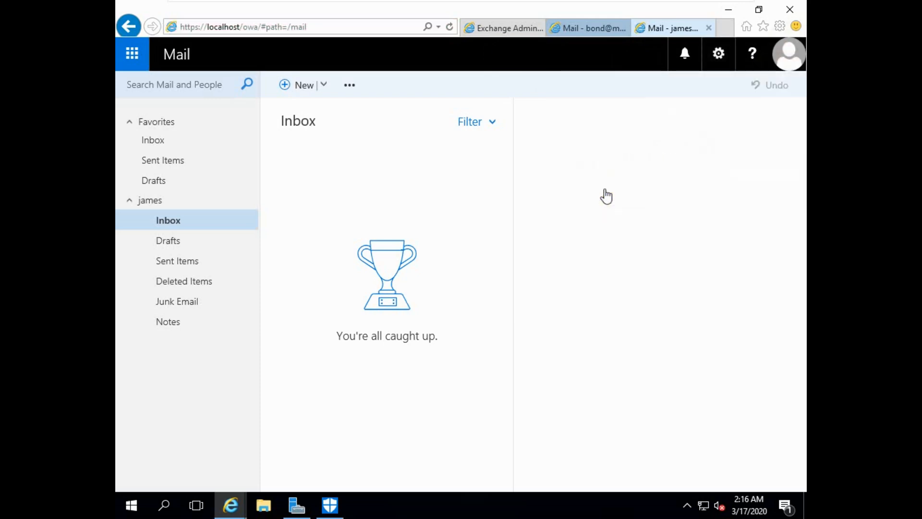
- Sign back in as the administrator with the administrator password
drag(457, 244, 480, 243)
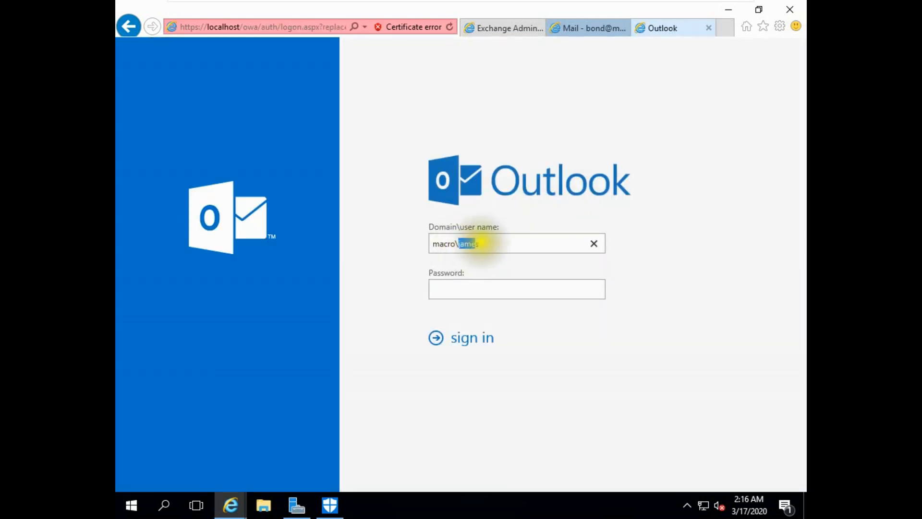
text(admini)
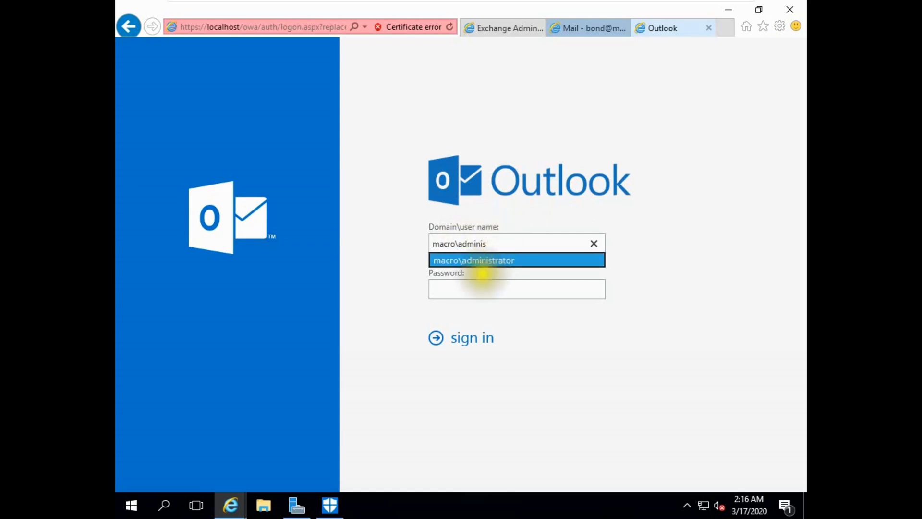
click(482, 261)
click(469, 288)
text(••••••••••)
click(456, 342)
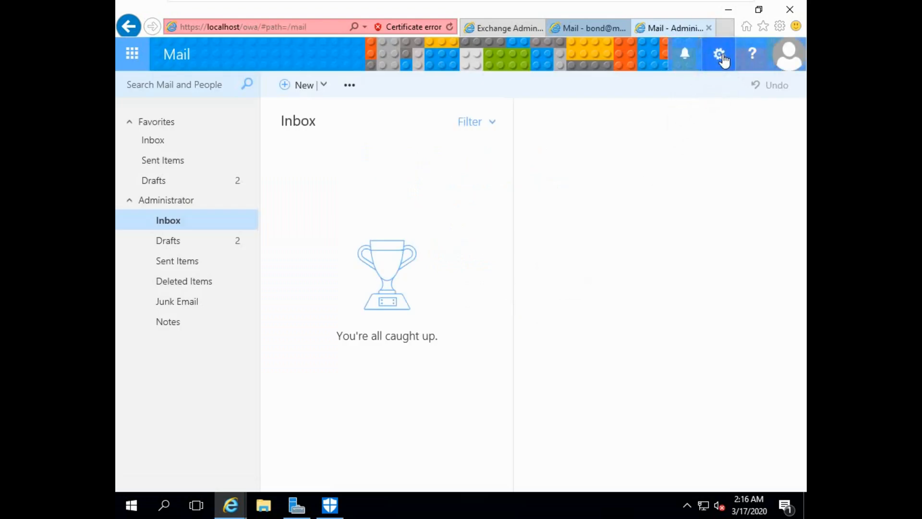
- Show that Change theme is available in the Administrator's settings, then go to the other mailbox tab
click(719, 54)
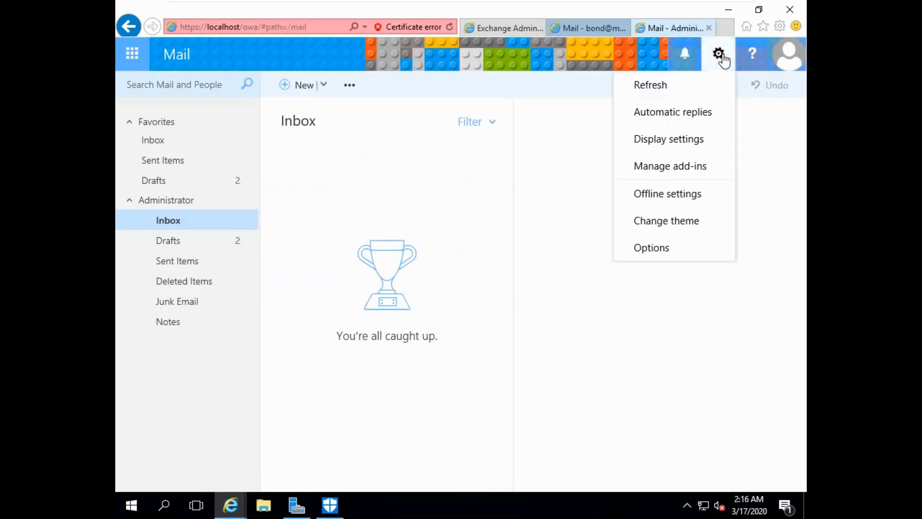
click(647, 228)
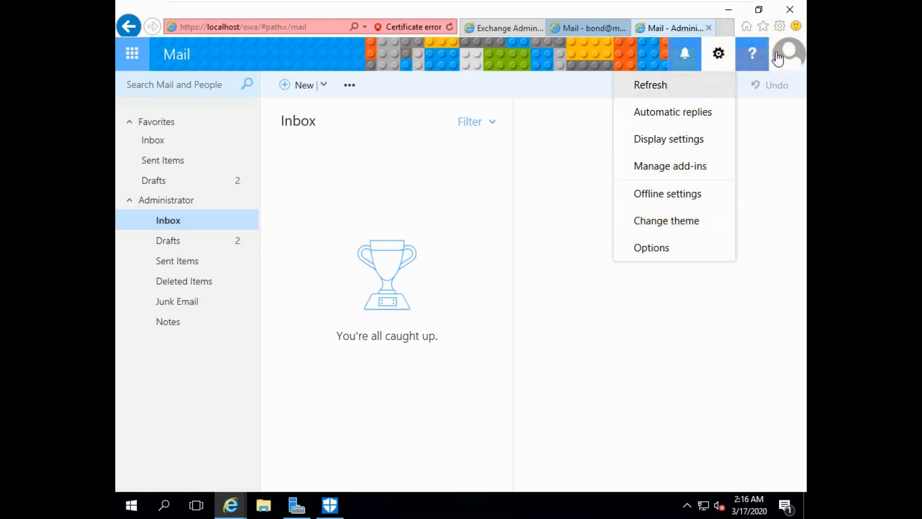
click(577, 30)
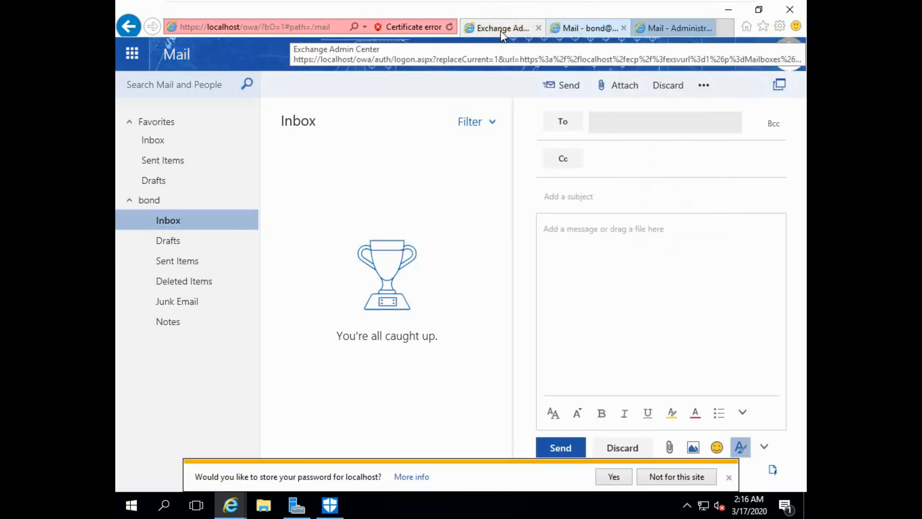
- Return to Exchange admin center and sign in again as the administrator
click(500, 30)
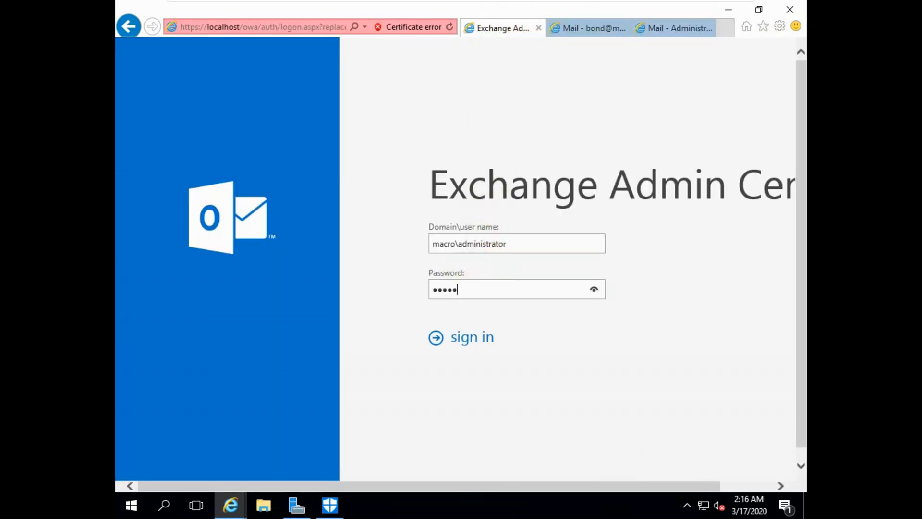
key(Return)
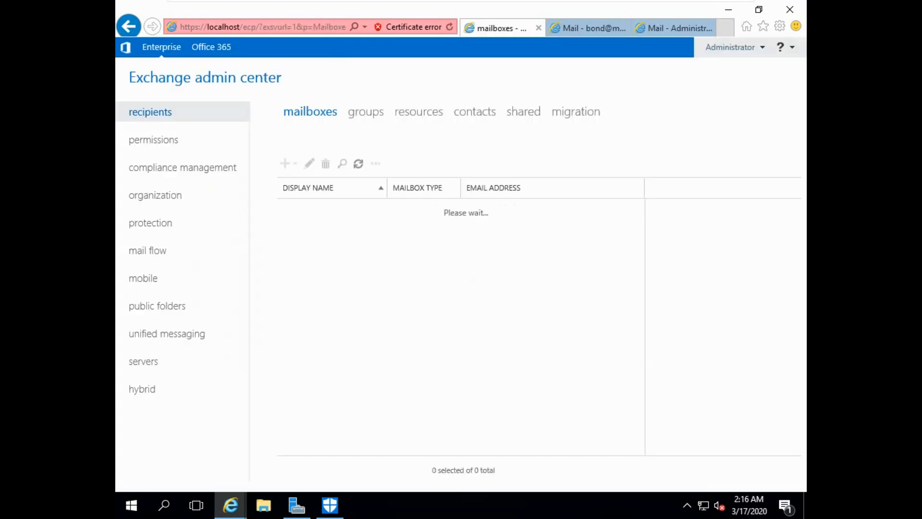